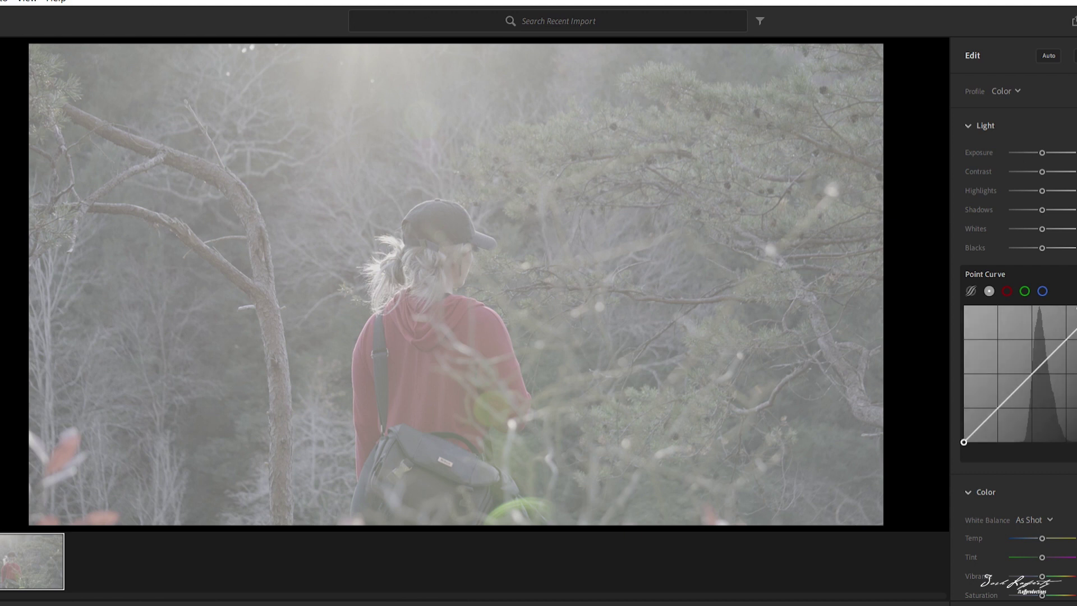
- Shape the point curve for strong contrast by raising its upper part and pulling its lower part down to the baseline
{"action": "left_click_drag", "start_coordinate": [1076, 329], "coordinate": [1075, 292]}
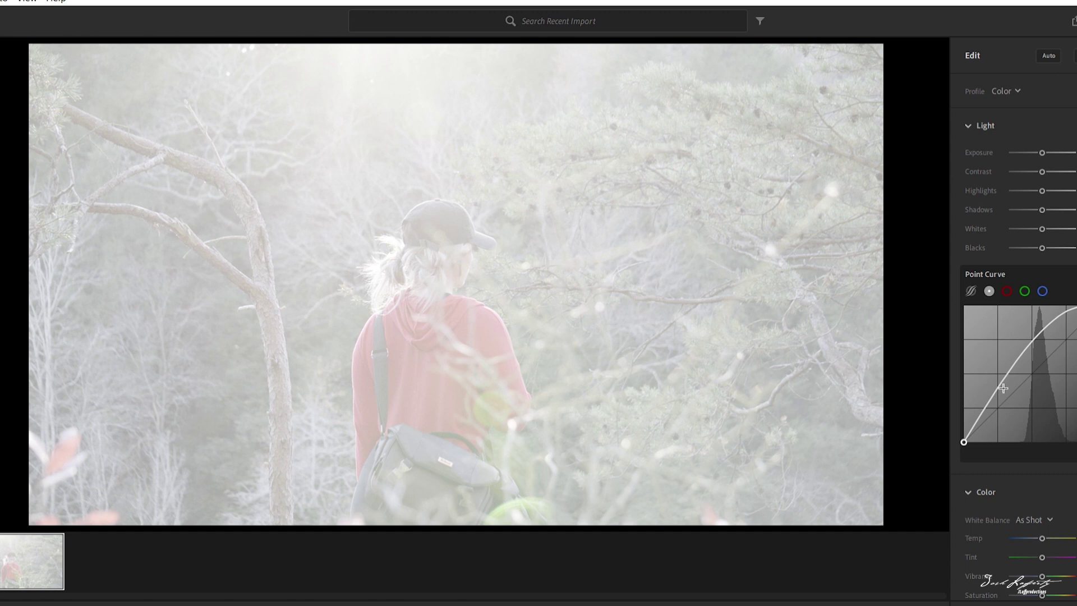
{"action": "left_click_drag", "start_coordinate": [993, 383], "coordinate": [1021, 422]}
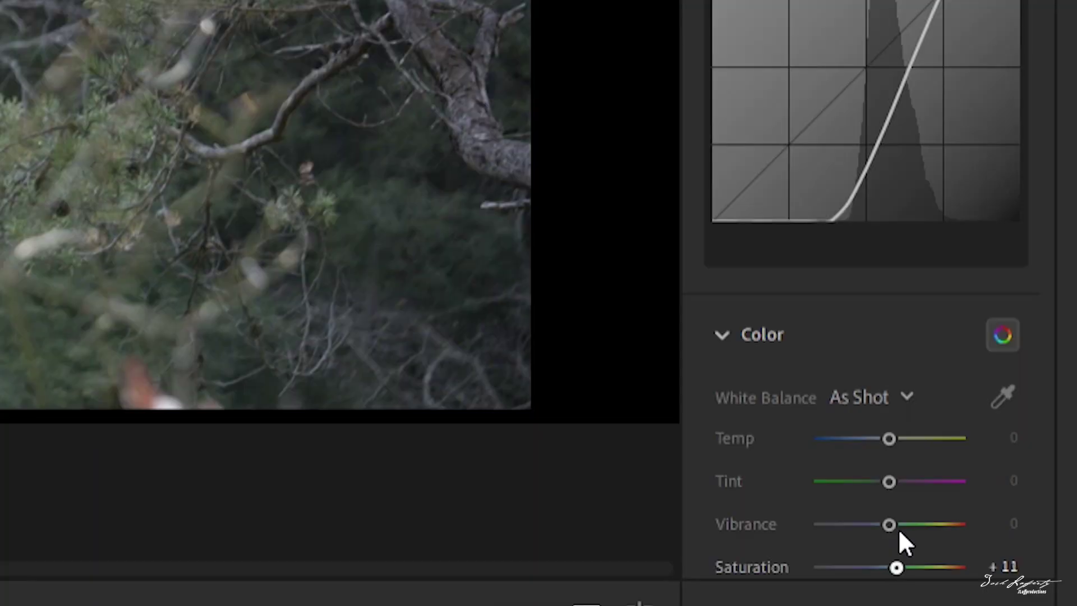
- Set Contrast to +6, Highlights to -46, Shadows to -44 and Whites to -12, and raise the Saturation
{"action": "left_click_drag", "start_coordinate": [897, 528], "coordinate": [937, 520]}
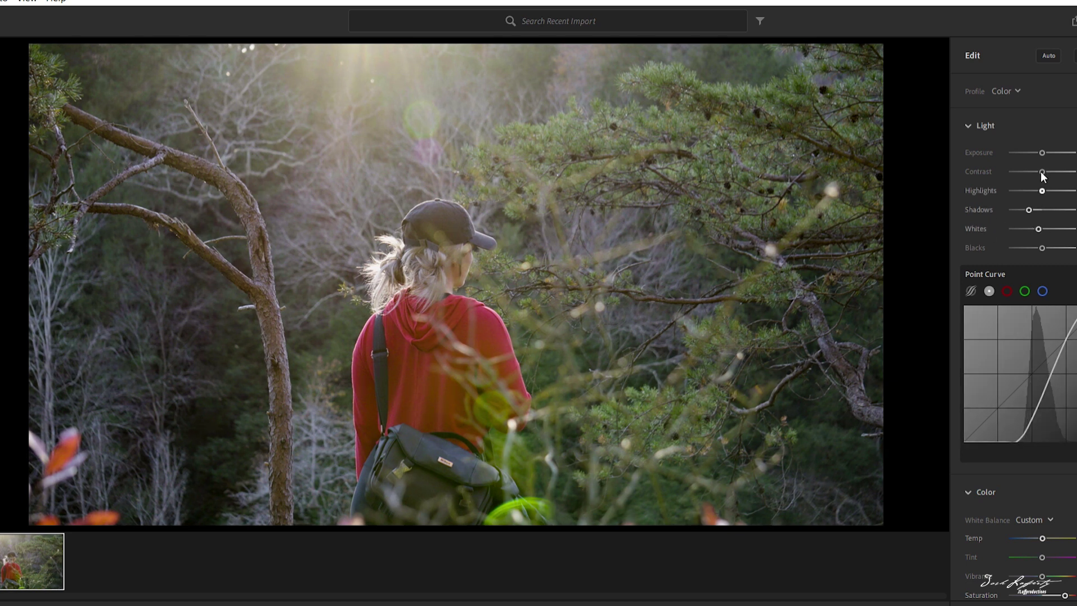
{"action": "left_click_drag", "start_coordinate": [1018, 170], "coordinate": [1042, 154]}
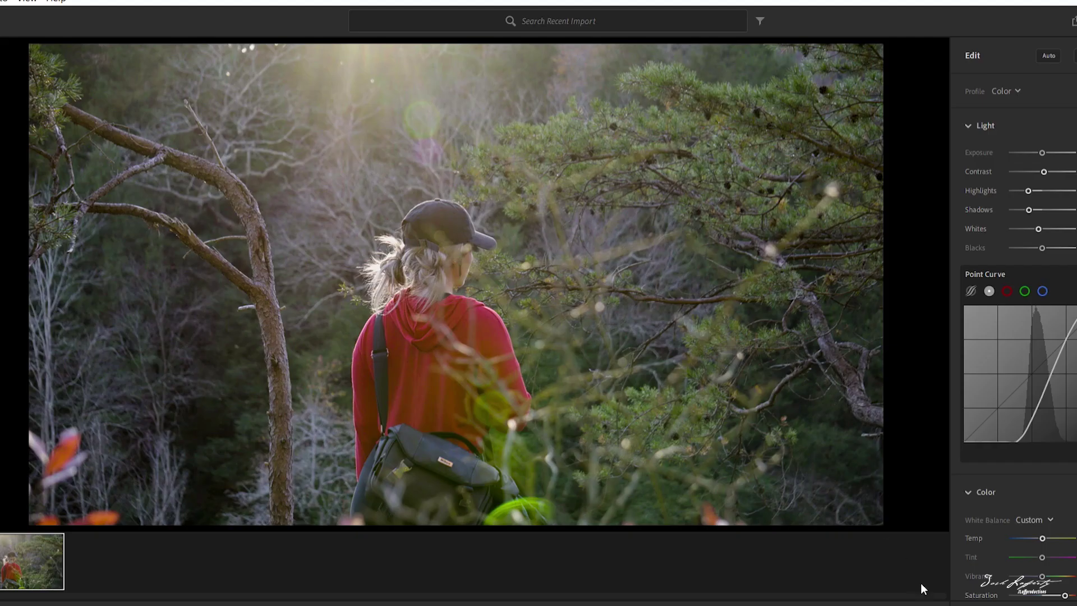
{"action": "left_click", "coordinate": [929, 600]}
{"action": "left_click", "coordinate": [930, 600]}
{"action": "left_click_drag", "start_coordinate": [1019, 427], "coordinate": [1013, 433]}
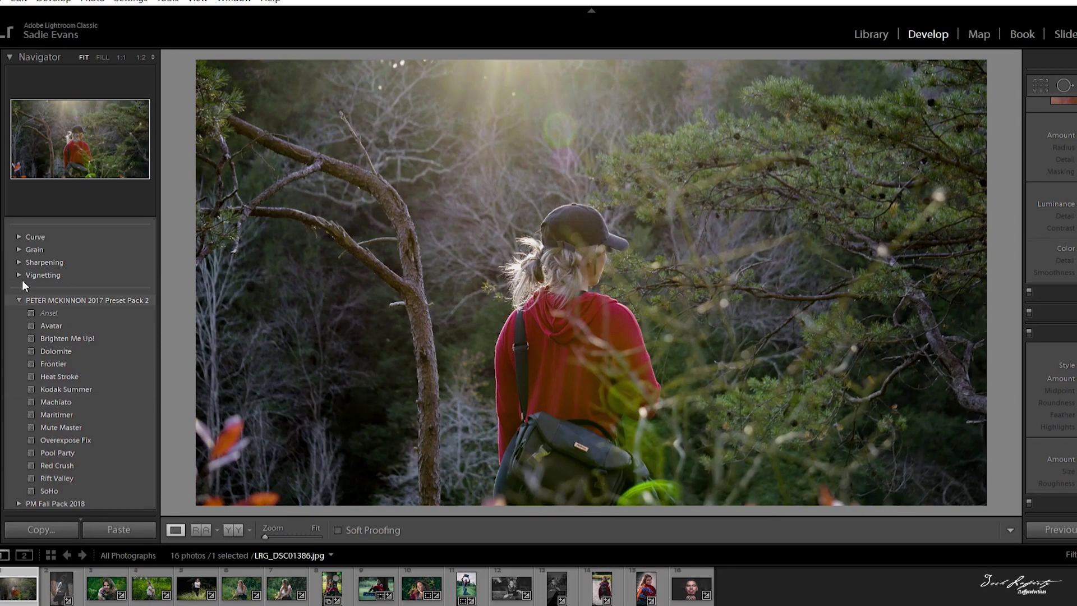
- In Lightroom Classic, browse the installed preset packs and preview PM Fall Pack 2018 presets such as North and Genesis BW on the photo
{"action": "left_click", "coordinate": [21, 300]}
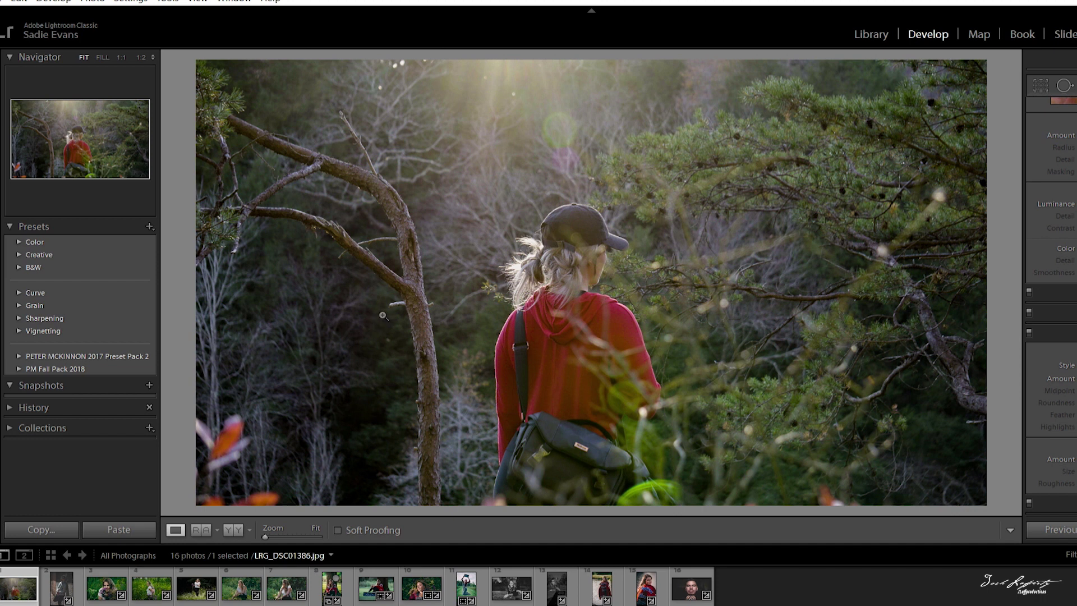
{"action": "scroll", "coordinate": [1065, 213], "scroll_direction": "up", "scroll_amount": 15}
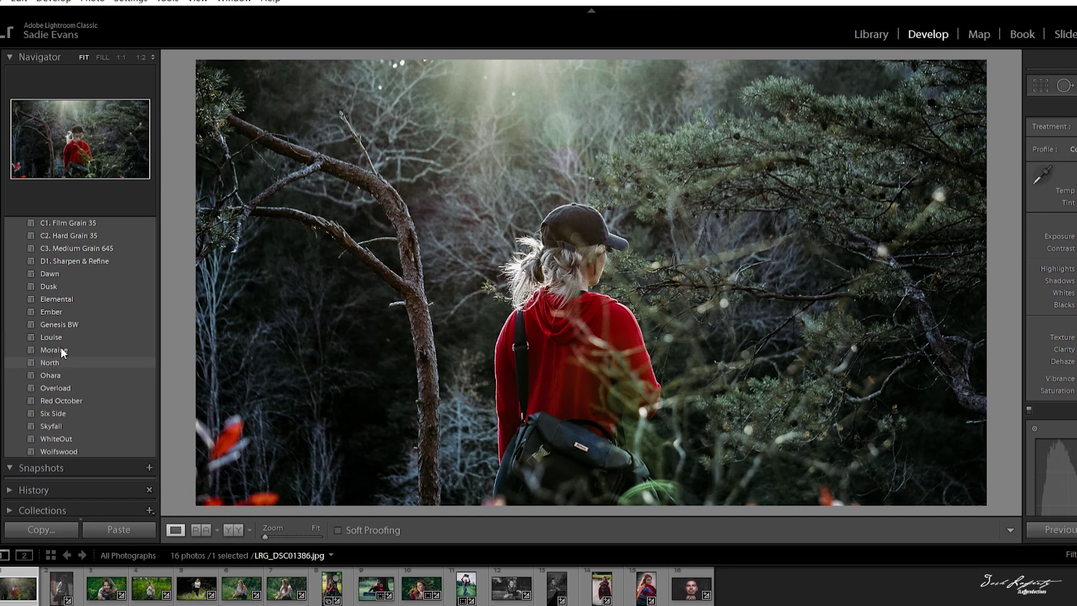
{"action": "scroll", "coordinate": [62, 348], "scroll_direction": "up", "scroll_amount": 3}
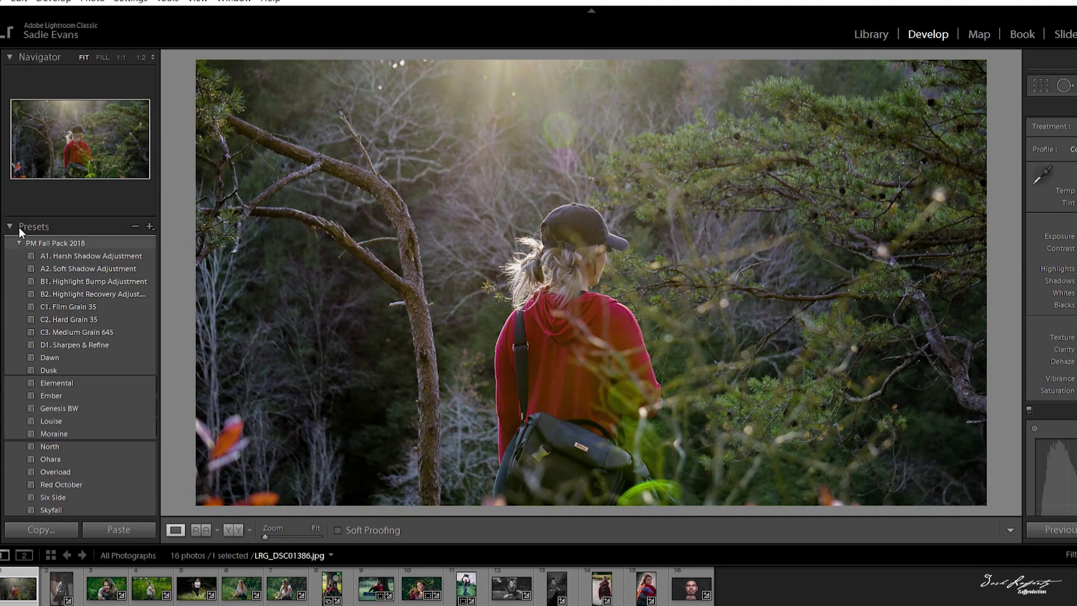
{"action": "left_click", "coordinate": [19, 242]}
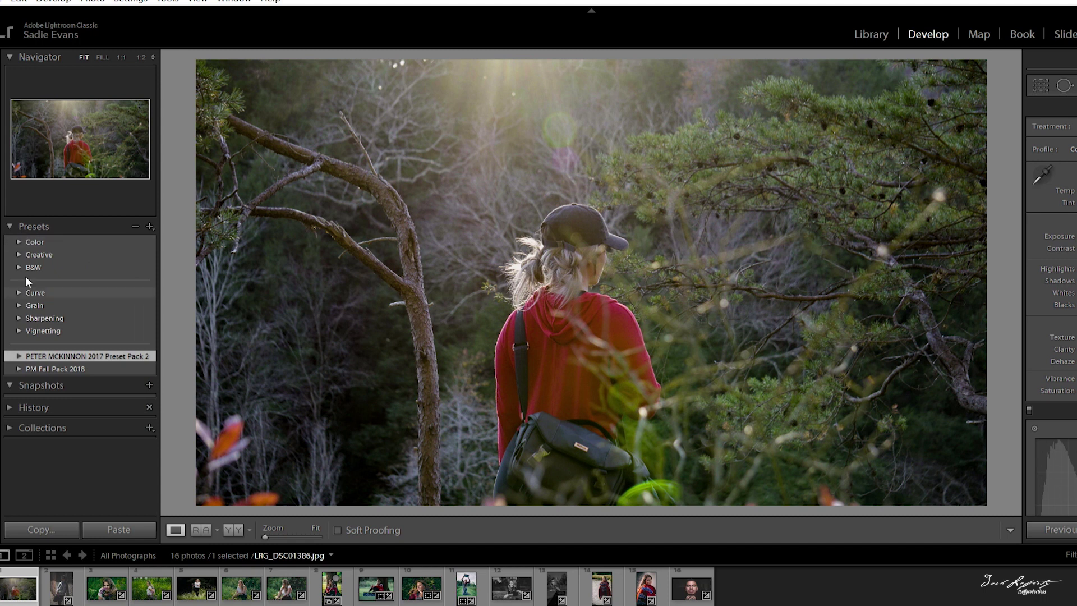
- Apply a warm-toned preset to the forest photo of the person in the red hoodie
{"action": "left_click", "coordinate": [19, 347]}
{"action": "scroll", "coordinate": [62, 315], "scroll_direction": "down", "scroll_amount": 3}
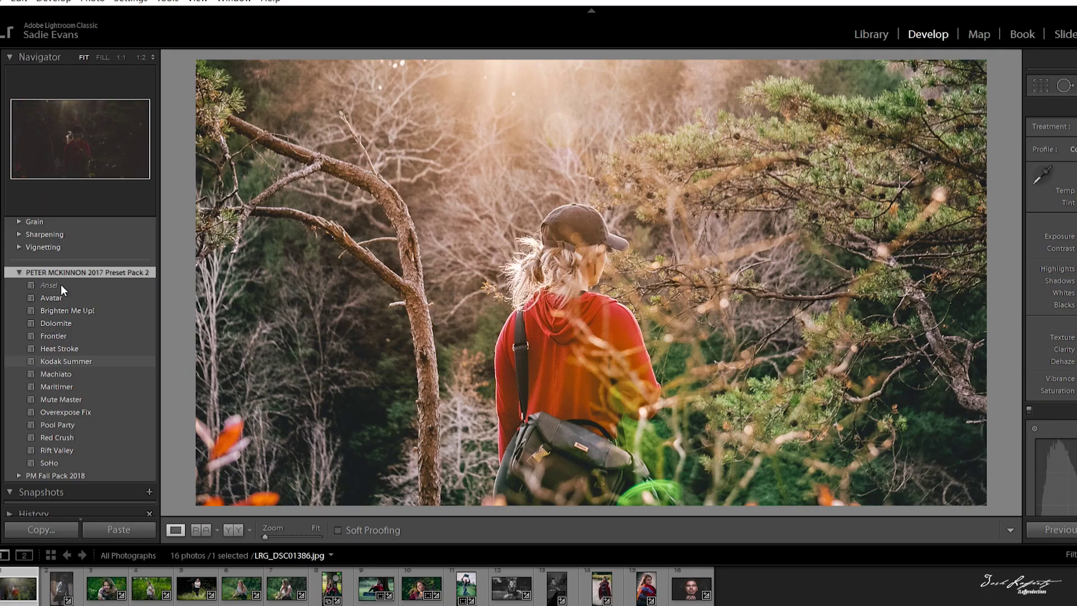
{"action": "left_click", "coordinate": [61, 284]}
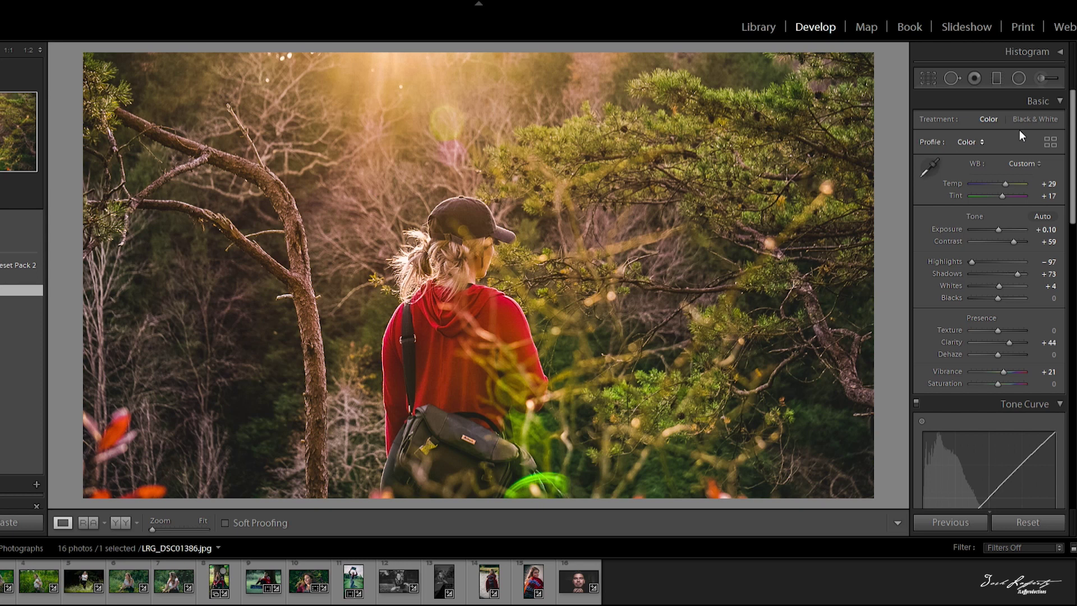
- Set Temp +14, Tint +19, Exposure -0.12, Contrast +76, Whites +19 and Blacks -38, and lower the Shadows
{"action": "left_click_drag", "start_coordinate": [1006, 169], "coordinate": [1002, 182]}
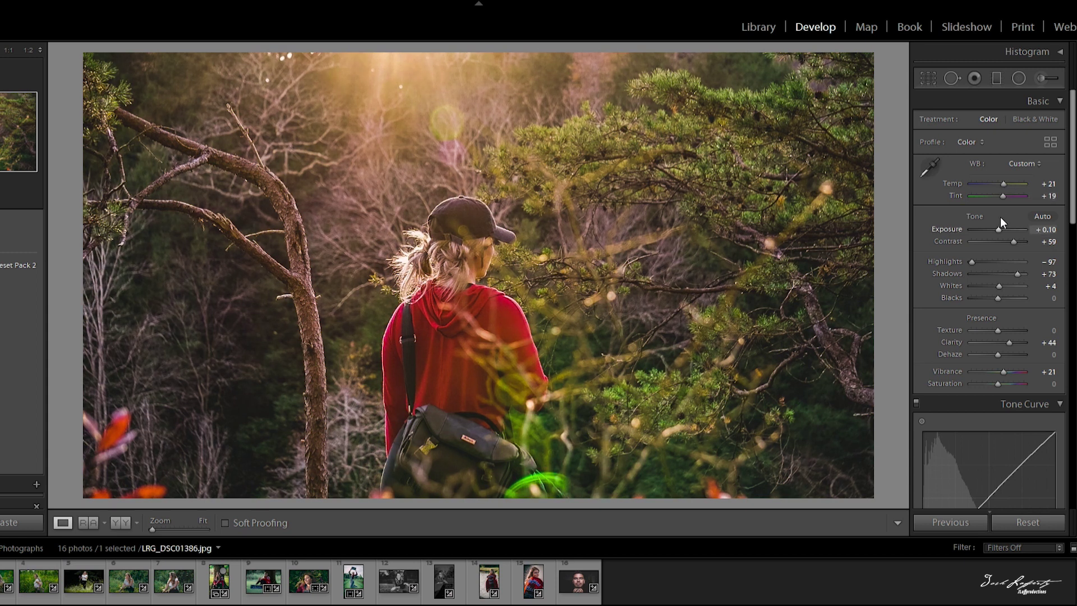
{"action": "mouse_move", "coordinate": [1010, 224]}
{"action": "left_mouse_down"}
{"action": "mouse_move", "coordinate": [1019, 226]}
{"action": "mouse_move", "coordinate": [1000, 213]}
{"action": "left_mouse_up"}
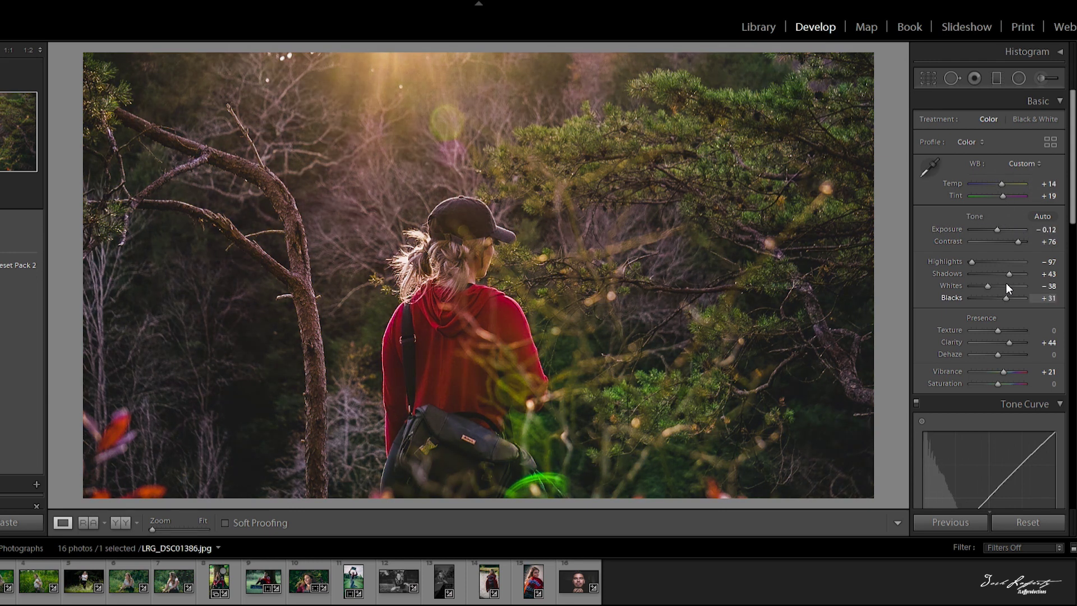
{"action": "mouse_move", "coordinate": [1005, 284]}
{"action": "left_mouse_down"}
{"action": "mouse_move", "coordinate": [983, 284]}
{"action": "mouse_move", "coordinate": [1004, 276]}
{"action": "left_mouse_up"}
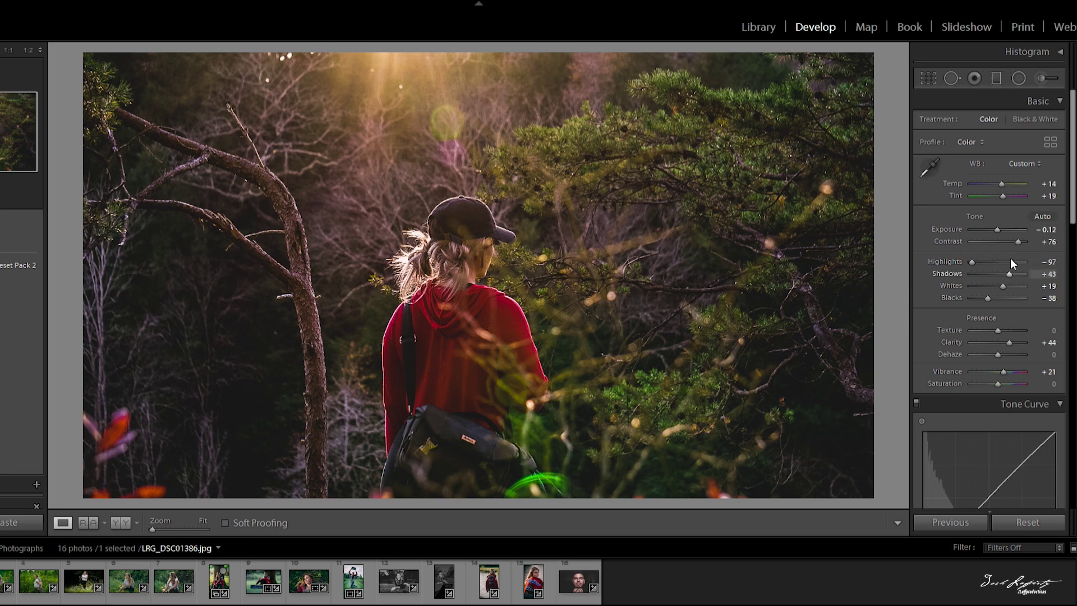
{"action": "left_click_drag", "start_coordinate": [1004, 258], "coordinate": [1005, 258]}
{"action": "left_click_drag", "start_coordinate": [1006, 264], "coordinate": [1002, 264]}
- Adjust the tone curve regions to Highlights -3, Lights 0, Darks -15 and Shadows +51
{"action": "scroll", "coordinate": [1001, 264], "scroll_direction": "down", "scroll_amount": 5}
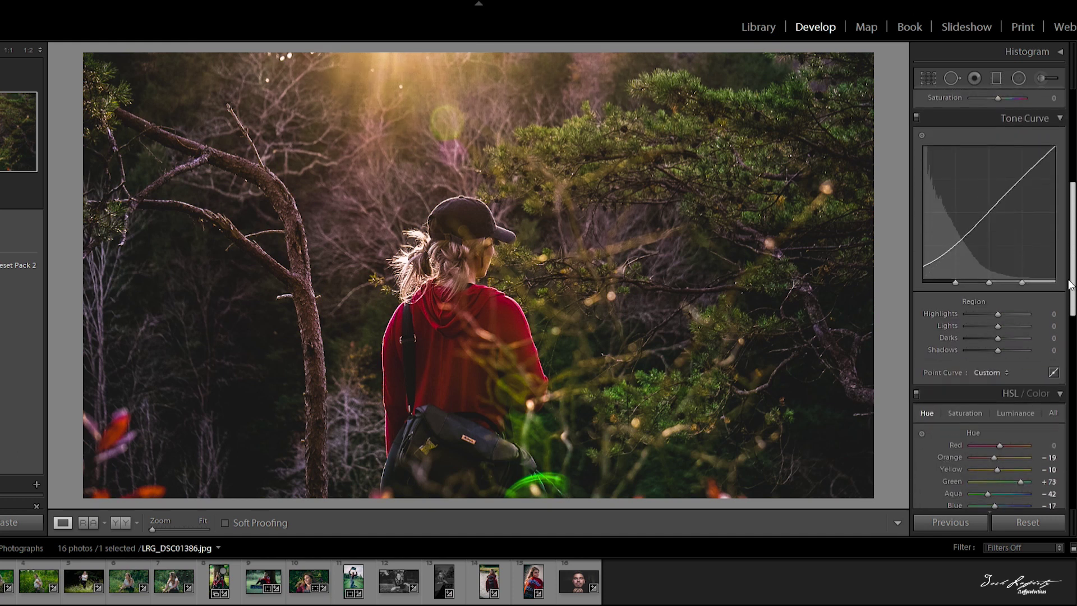
{"action": "mouse_move", "coordinate": [999, 312]}
{"action": "left_mouse_down"}
{"action": "mouse_move", "coordinate": [990, 309]}
{"action": "mouse_move", "coordinate": [1002, 308]}
{"action": "mouse_move", "coordinate": [993, 320]}
{"action": "left_mouse_up"}
{"action": "scroll", "coordinate": [993, 321], "scroll_direction": "up", "scroll_amount": 5}
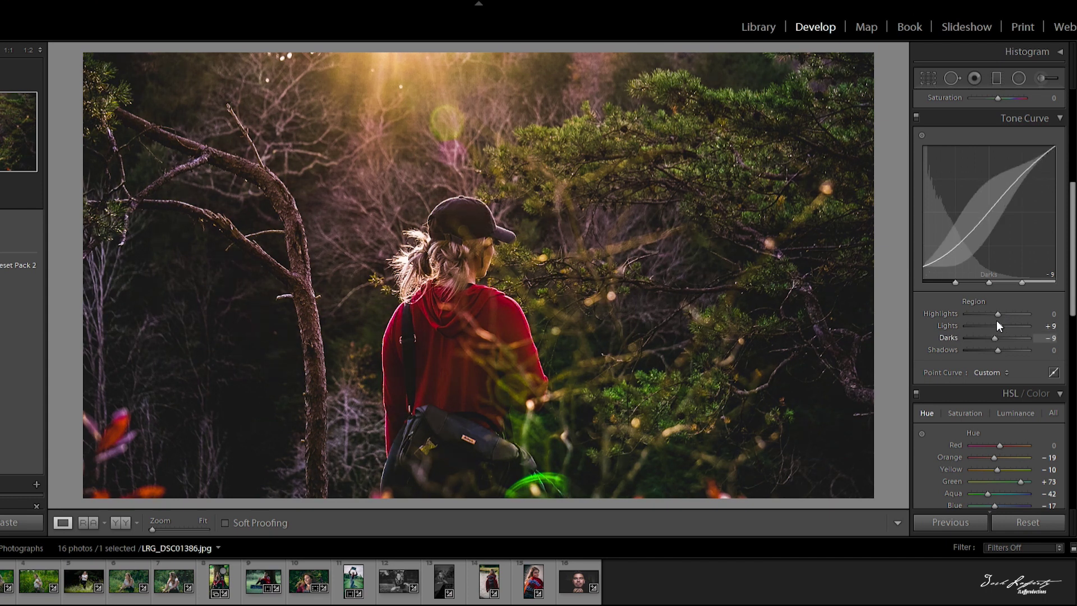
{"action": "scroll", "coordinate": [998, 332], "scroll_direction": "down", "scroll_amount": 4}
{"action": "left_click_drag", "start_coordinate": [997, 331], "coordinate": [1015, 332]}
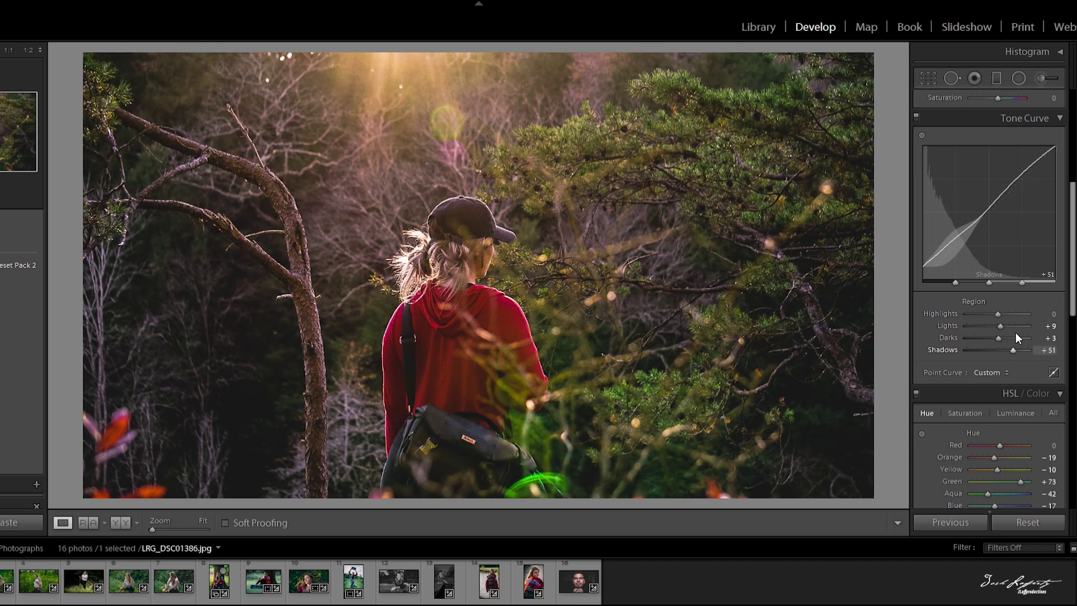
{"action": "scroll", "coordinate": [1015, 332], "scroll_direction": "down", "scroll_amount": 5}
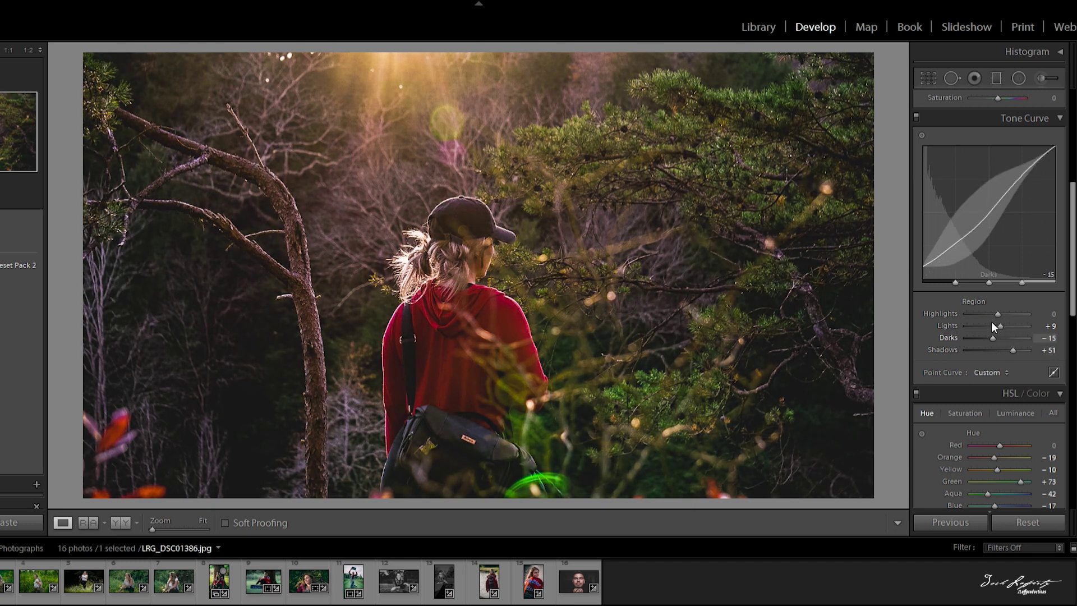
{"action": "scroll", "coordinate": [991, 322], "scroll_direction": "up", "scroll_amount": 3}
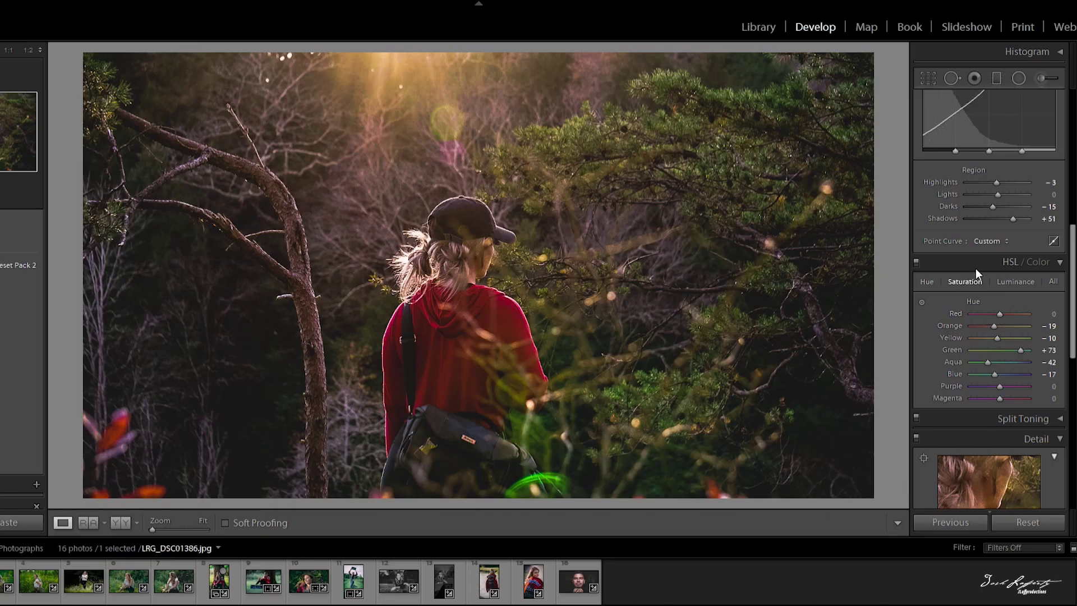
- Increase the HSL saturation to Red +38, Orange +20 and Yellow +13, and raise Green
{"action": "left_click", "coordinate": [966, 280]}
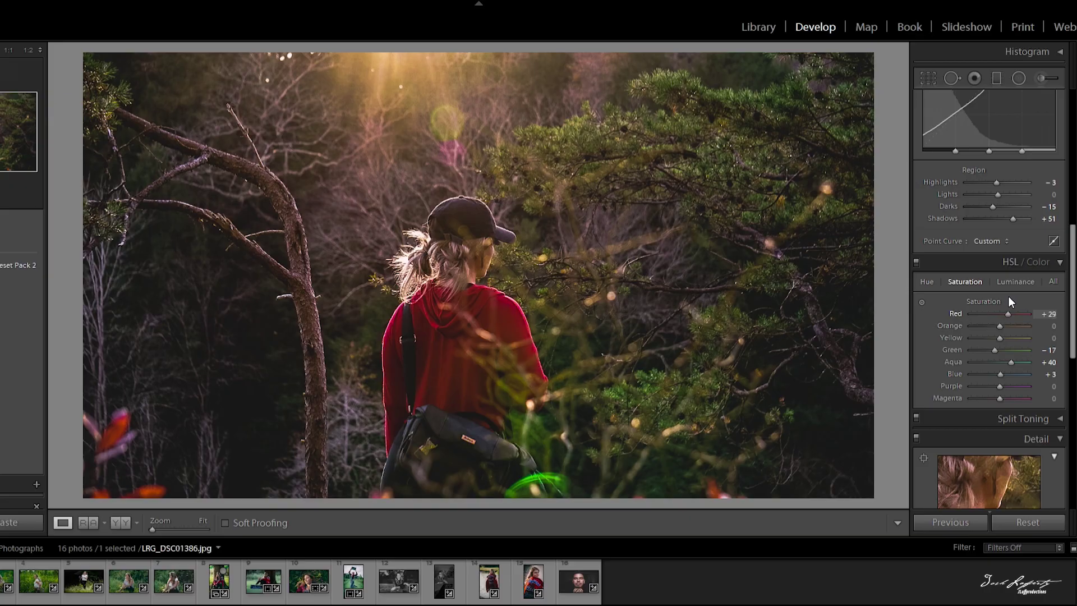
{"action": "left_click_drag", "start_coordinate": [1011, 314], "coordinate": [993, 325]}
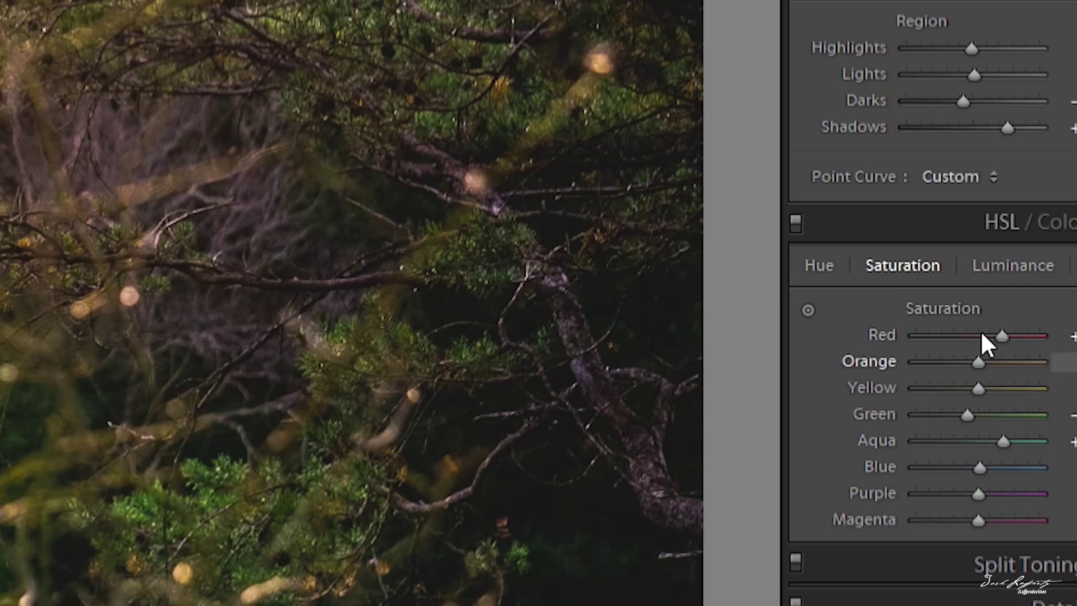
{"action": "scroll", "coordinate": [1000, 341], "scroll_direction": "up", "scroll_amount": 5}
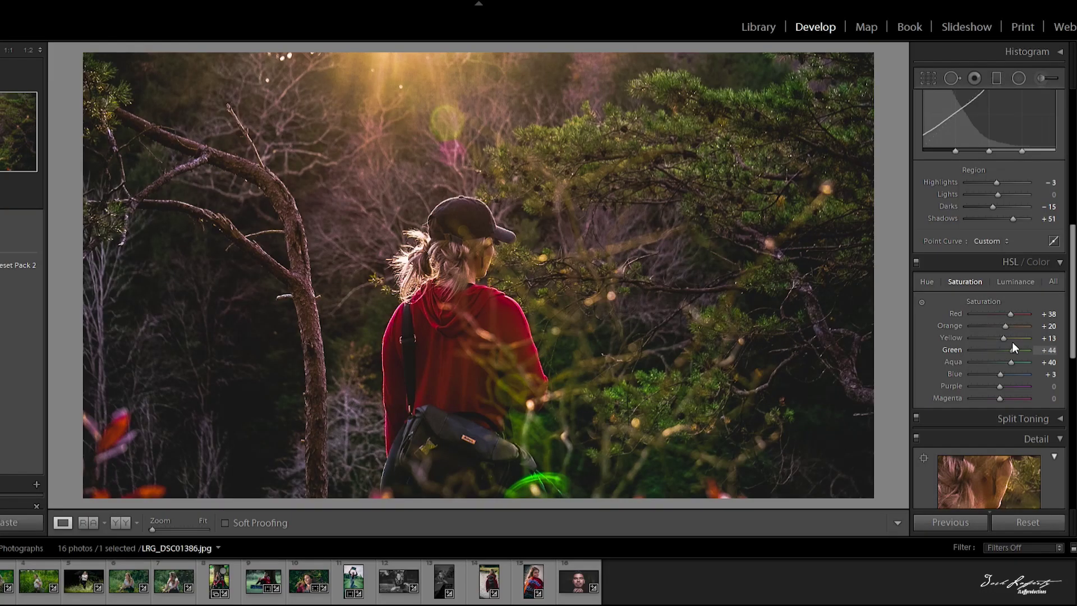
{"action": "mouse_move", "coordinate": [1009, 342]}
{"action": "left_mouse_down"}
{"action": "mouse_move", "coordinate": [999, 341]}
{"action": "mouse_move", "coordinate": [1002, 324]}
{"action": "left_mouse_up"}
- Slightly lower the orange luminance in the HSL adjustments
{"action": "left_click", "coordinate": [1013, 281]}
{"action": "left_click_drag", "start_coordinate": [1000, 311], "coordinate": [998, 310]}
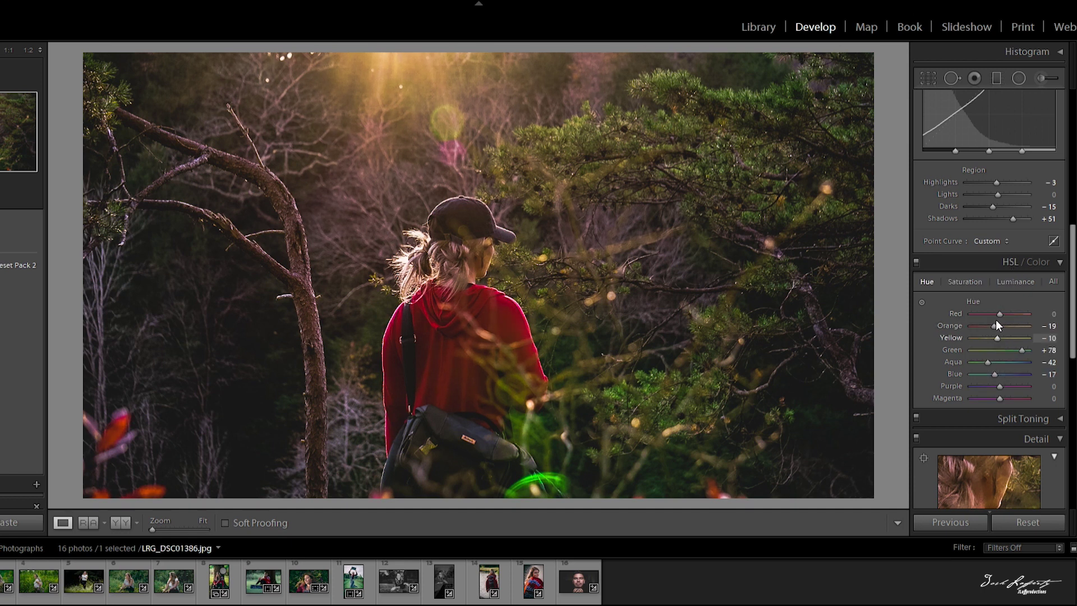
{"action": "mouse_move", "coordinate": [995, 319]}
{"action": "left_mouse_down"}
{"action": "mouse_move", "coordinate": [1030, 322]}
{"action": "mouse_move", "coordinate": [994, 320]}
{"action": "left_mouse_up"}
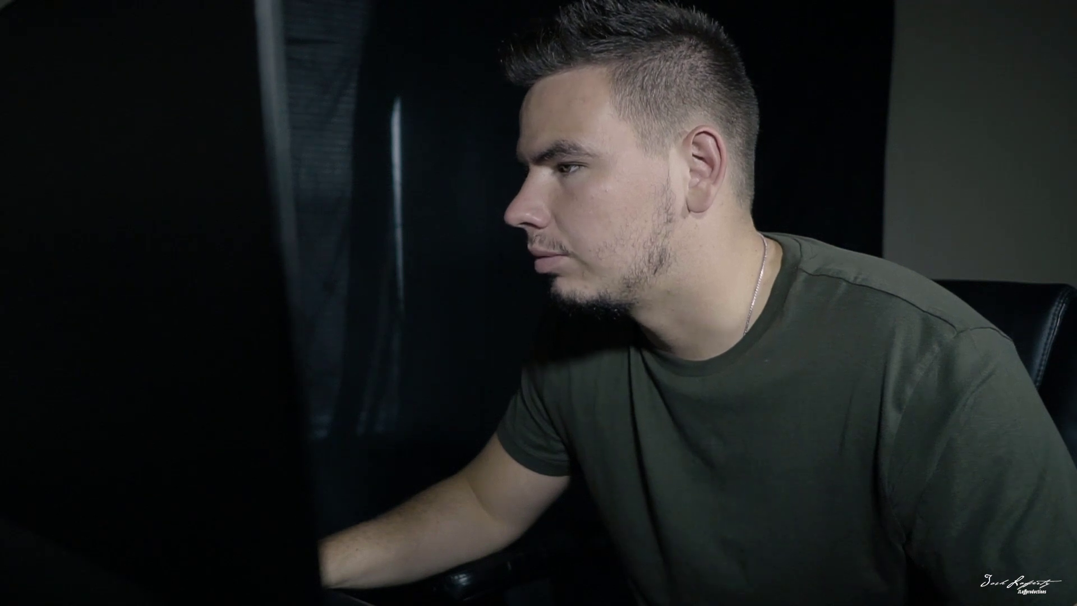
- Set the sharpening Radius to 0.6 and noise reduction to Detail 73, Contrast 37, Color 55 and color Detail 32
{"action": "scroll", "coordinate": [1072, 330], "scroll_direction": "down", "scroll_amount": 3}
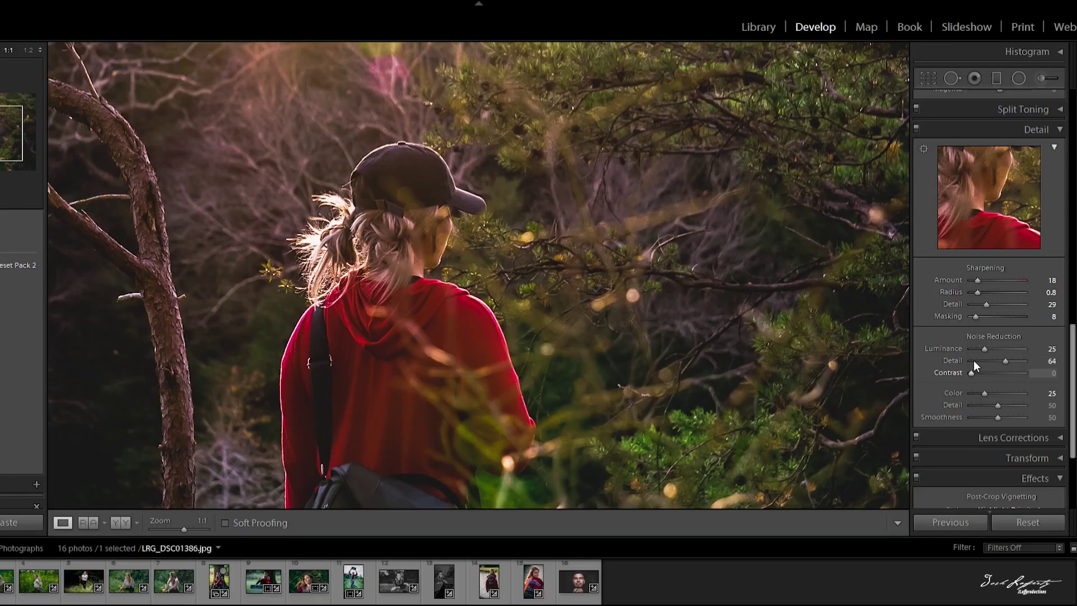
{"action": "left_click_drag", "start_coordinate": [977, 359], "coordinate": [998, 360]}
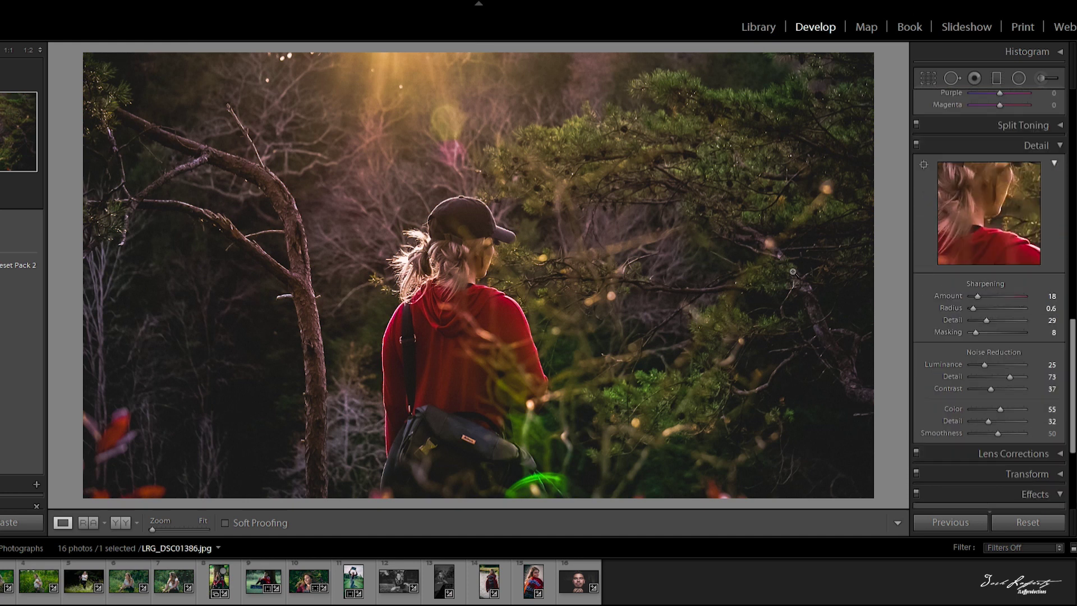
- Reduce the tone curve Shadows to +33 and shift the HSL hues to Red +7, Yellow -16 and Green +78, fine-tuning Orange
{"action": "scroll", "coordinate": [1003, 375], "scroll_direction": "down", "scroll_amount": 5}
{"action": "left_click_drag", "start_coordinate": [997, 390], "coordinate": [980, 392]}
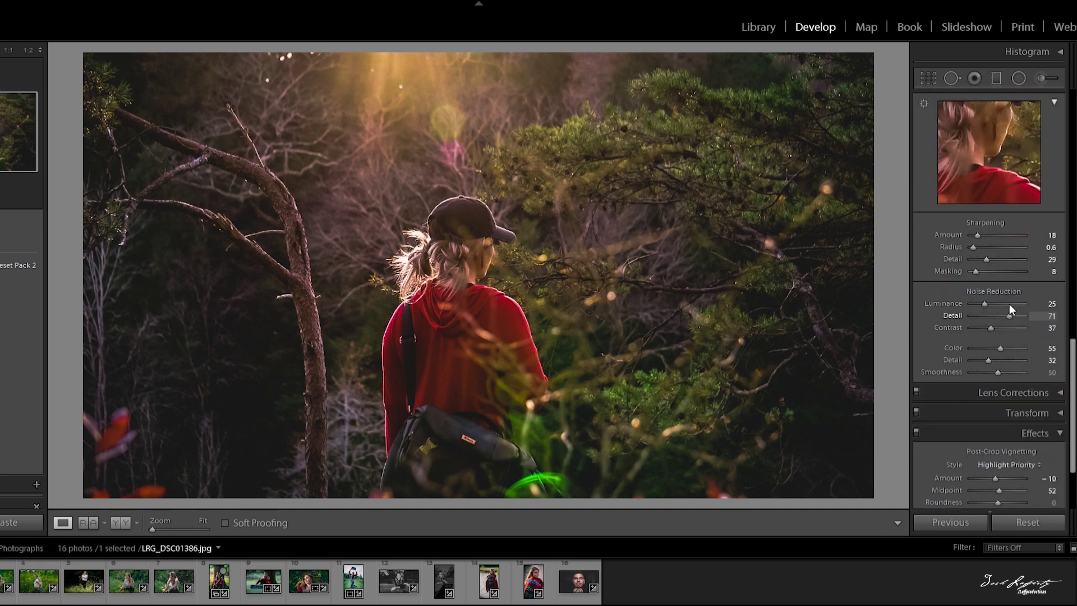
{"action": "left_click_drag", "start_coordinate": [1009, 304], "coordinate": [1005, 304]}
{"action": "left_click_drag", "start_coordinate": [1071, 337], "coordinate": [1072, 224]}
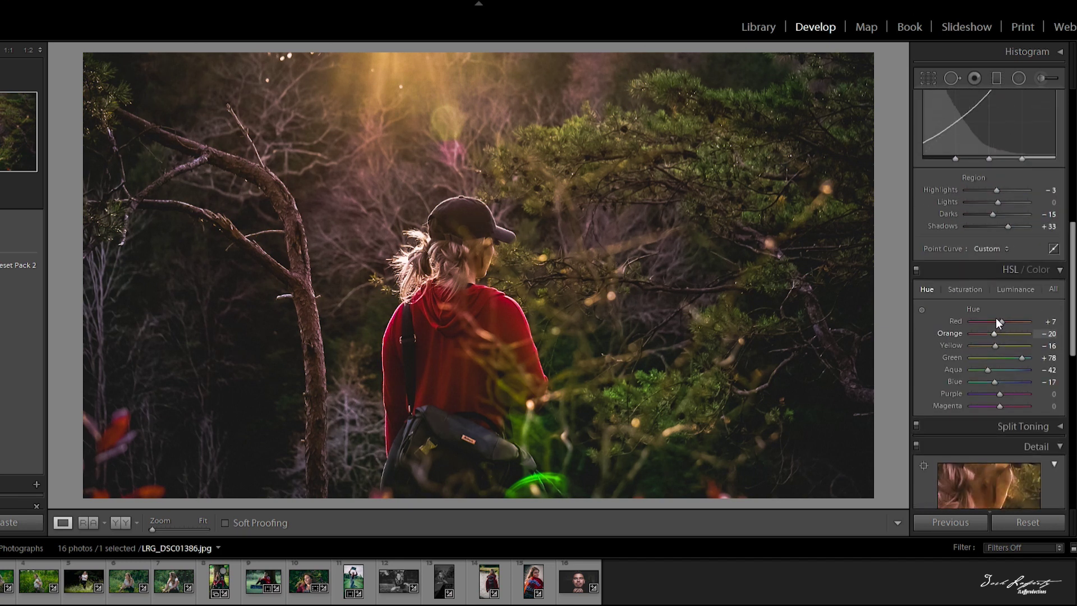
{"action": "left_click_drag", "start_coordinate": [994, 318], "coordinate": [998, 318]}
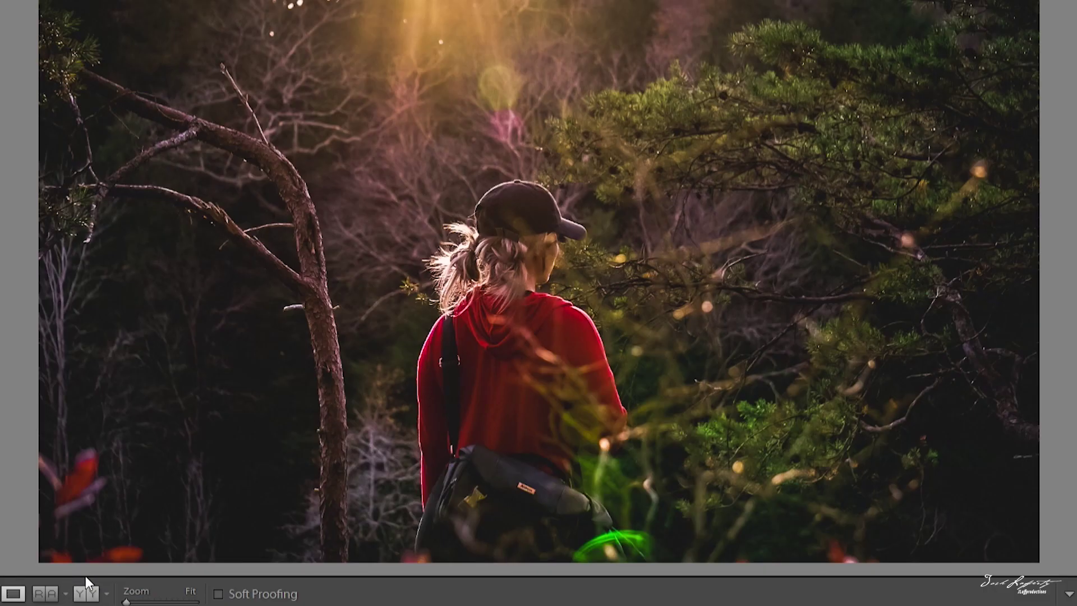
- Compare the photo before and after in side-by-side, split and stacked layouts, and return to the single-image view
{"action": "key", "text": "y"}
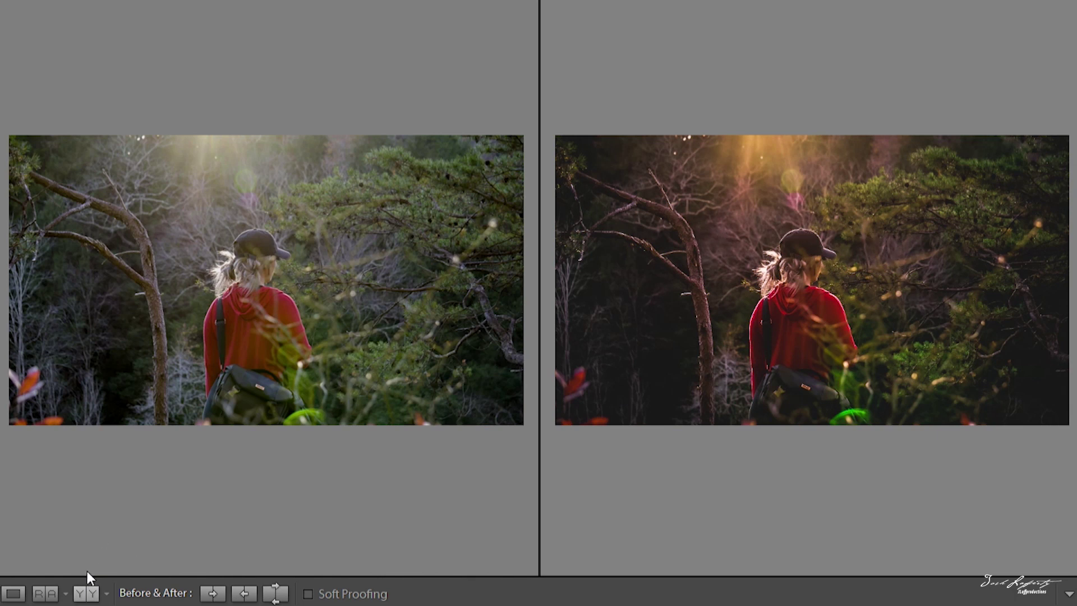
{"action": "left_click", "coordinate": [87, 592]}
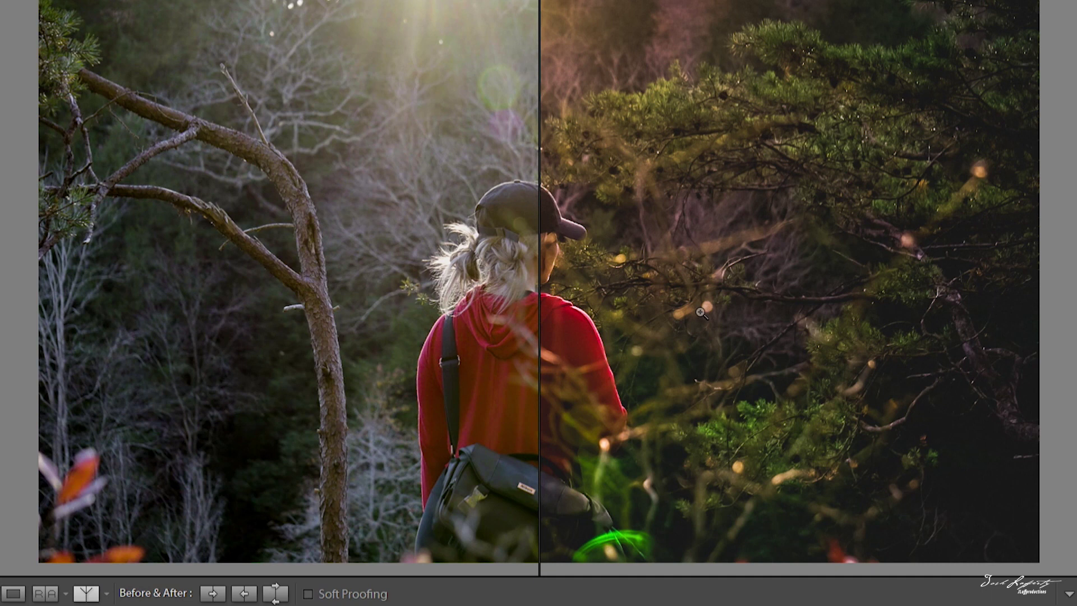
{"action": "left_click", "coordinate": [89, 579]}
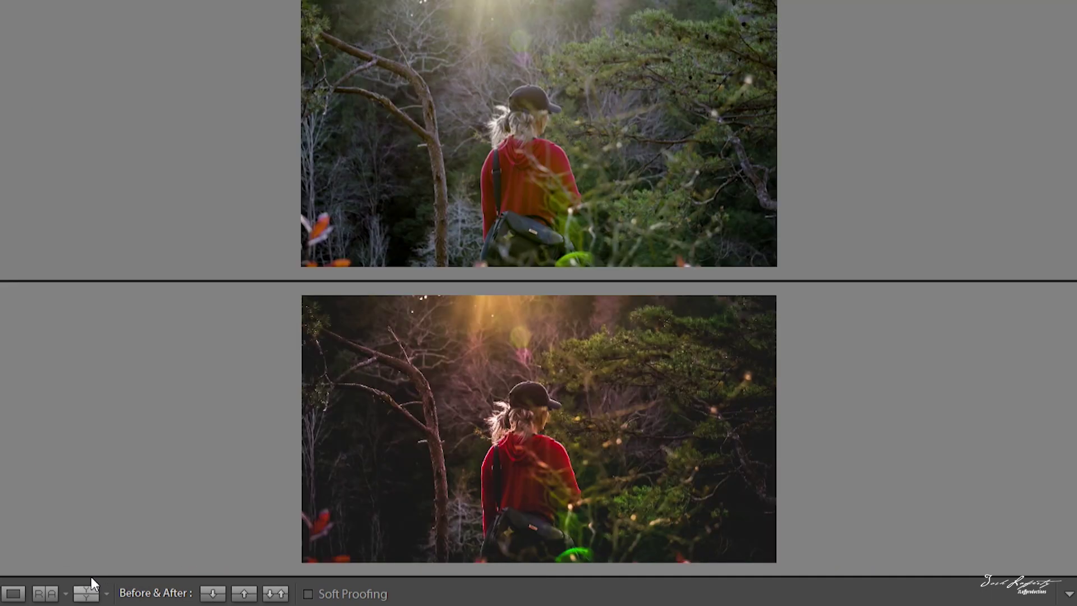
{"action": "left_click", "coordinate": [94, 575]}
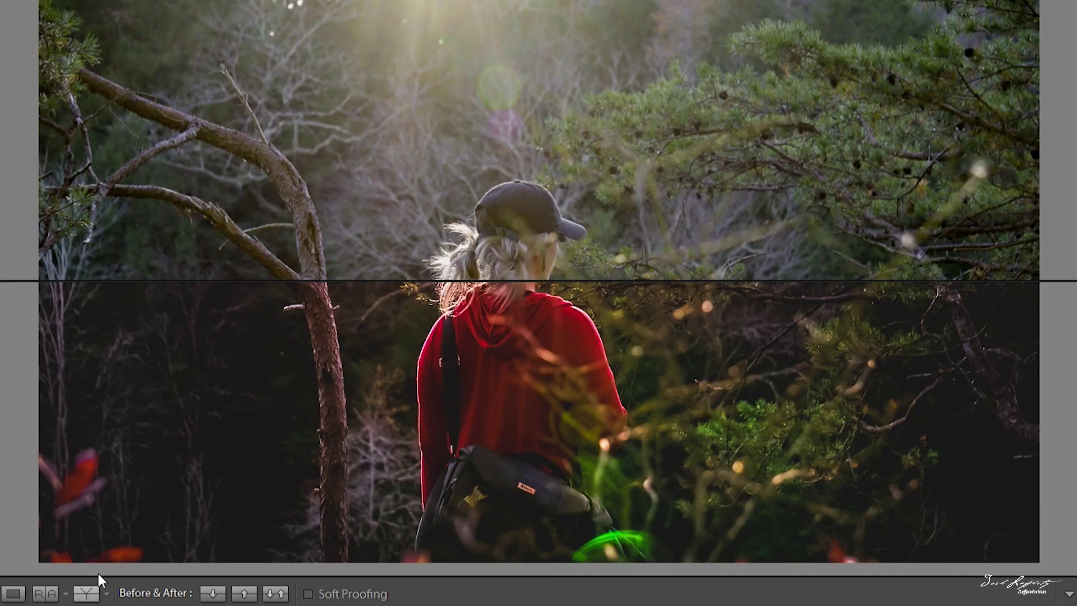
{"action": "left_click", "coordinate": [16, 570]}
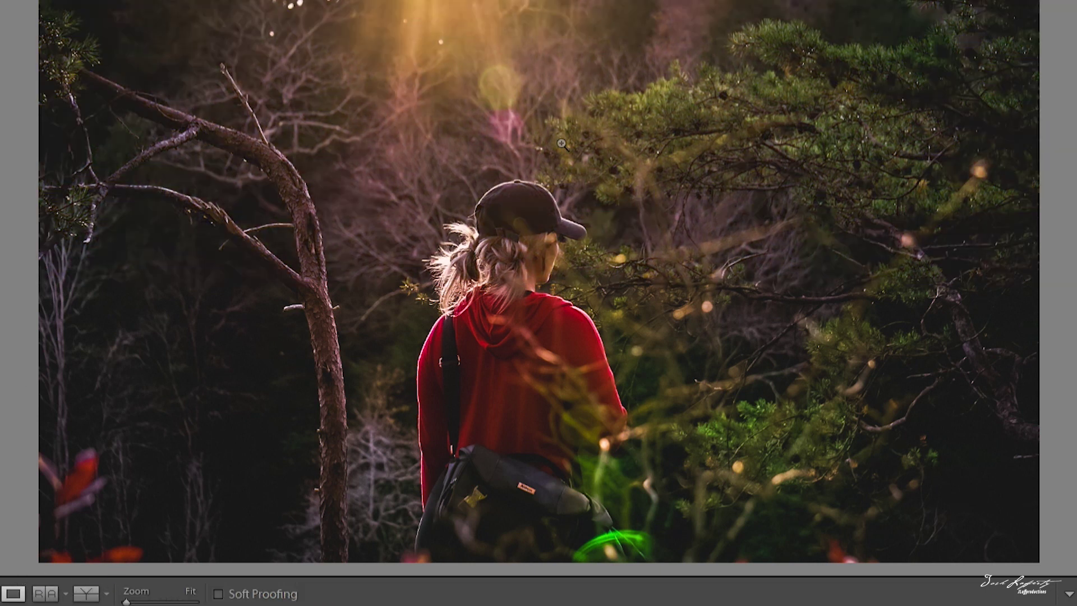